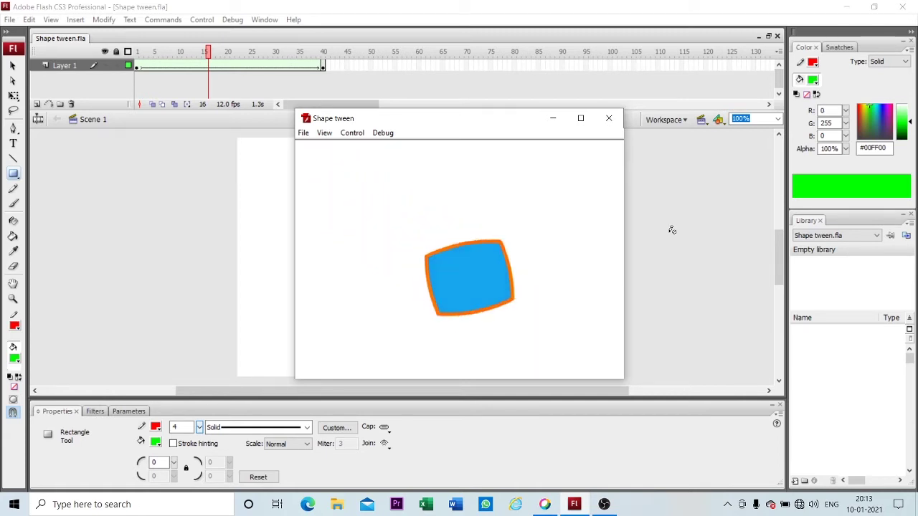
- Close the Shape tween movie preview and create a new blank Flash document
{"action": "left_click", "coordinate": [608, 117]}
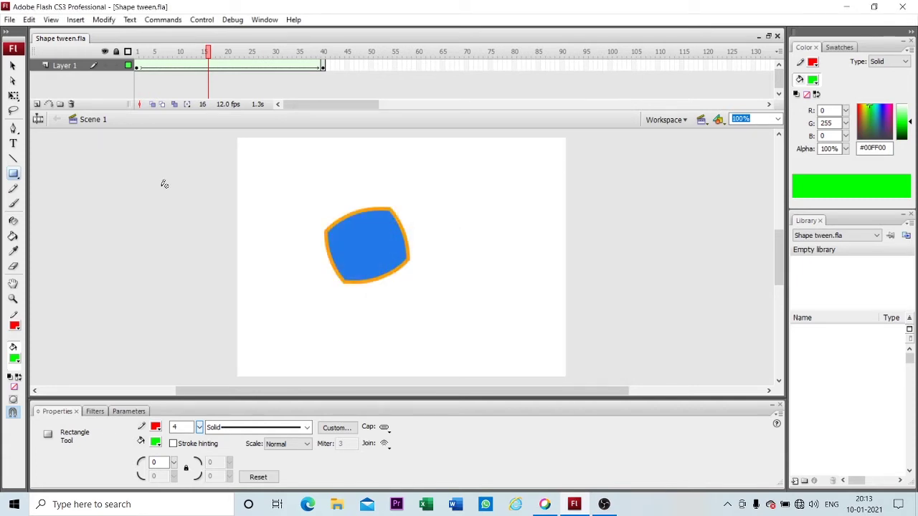
{"action": "left_click", "coordinate": [10, 19]}
{"action": "left_click", "coordinate": [17, 34]}
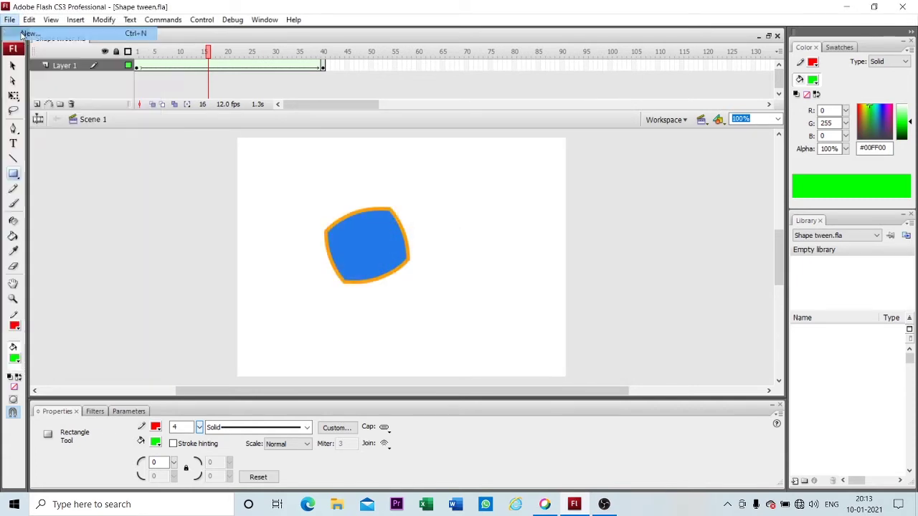
{"action": "left_click", "coordinate": [577, 361]}
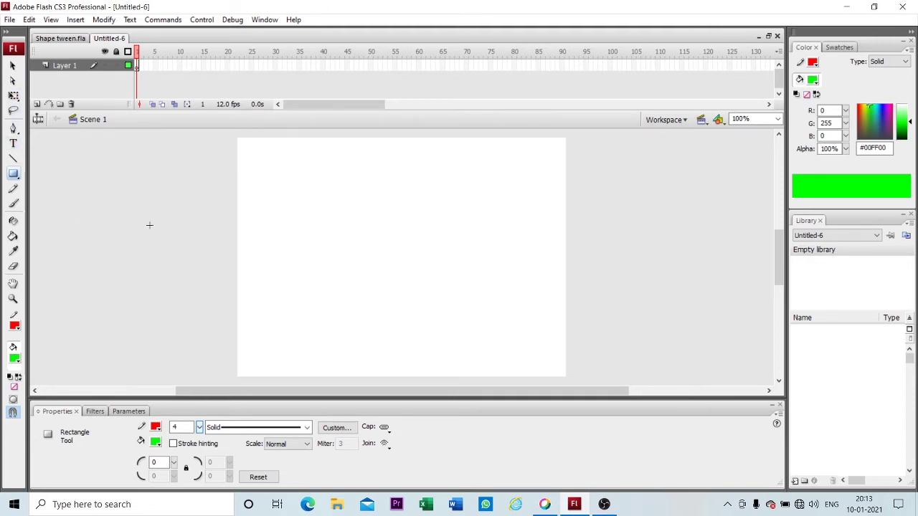
- Set up the Rectangle tool with a red #FF0000 stroke and a yellow #FFFF00 fill
{"action": "left_click", "coordinate": [15, 176]}
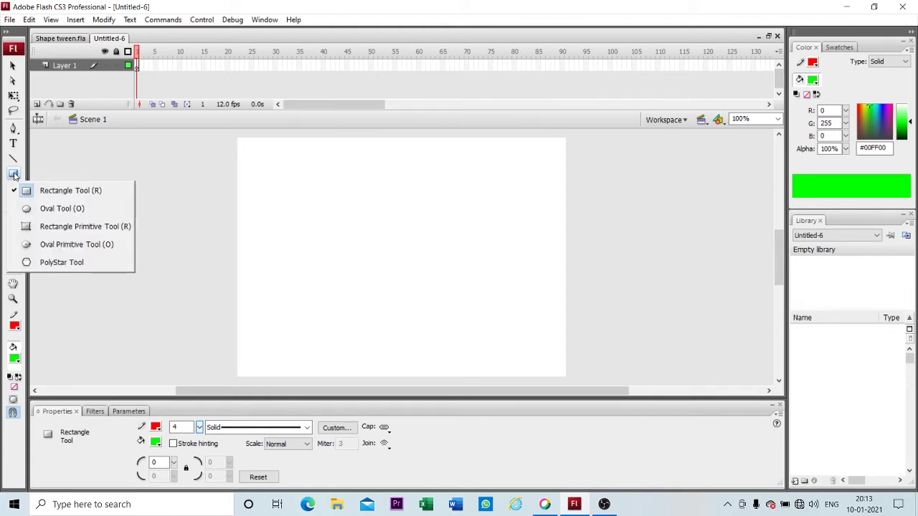
{"action": "left_click", "coordinate": [14, 176]}
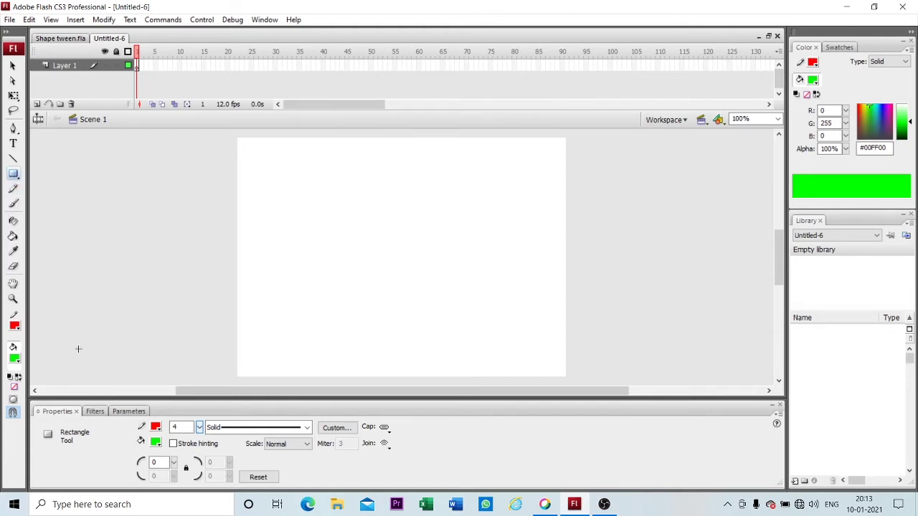
{"action": "left_click", "coordinate": [15, 326]}
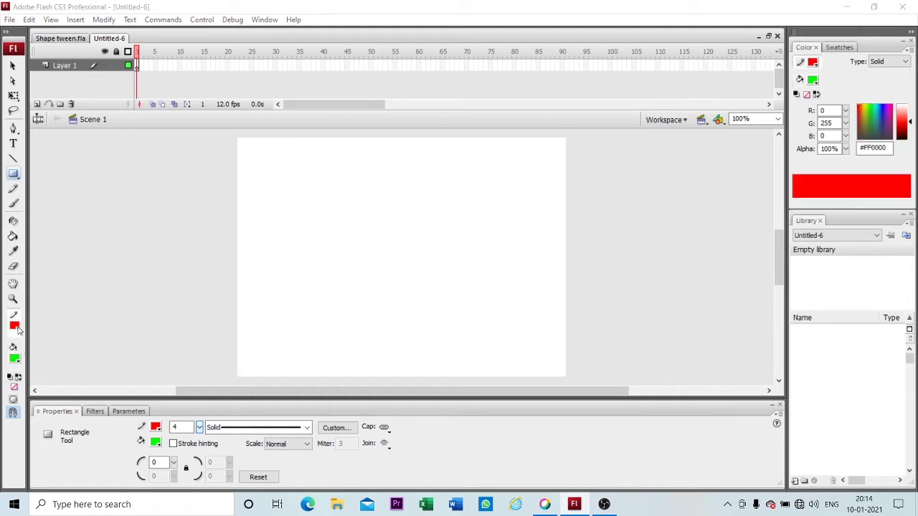
{"action": "left_click", "coordinate": [22, 406]}
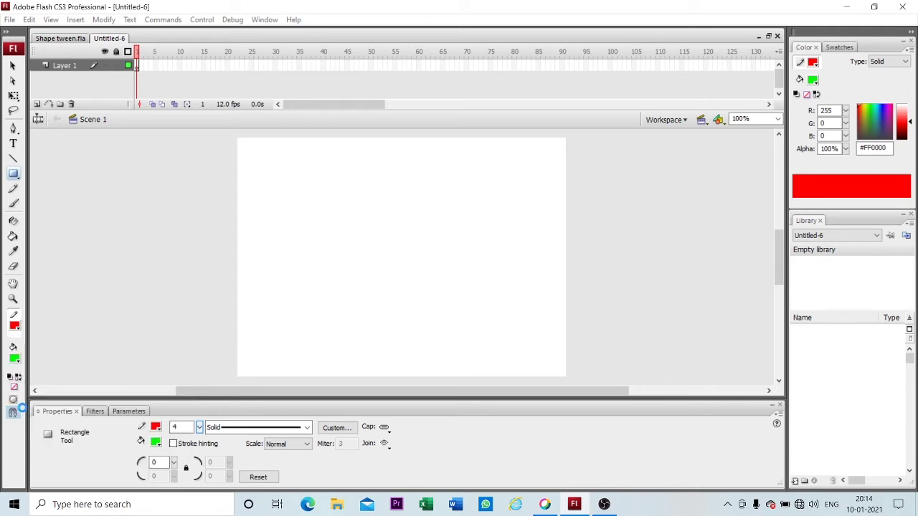
{"action": "left_click", "coordinate": [15, 360]}
{"action": "left_click", "coordinate": [15, 360]}
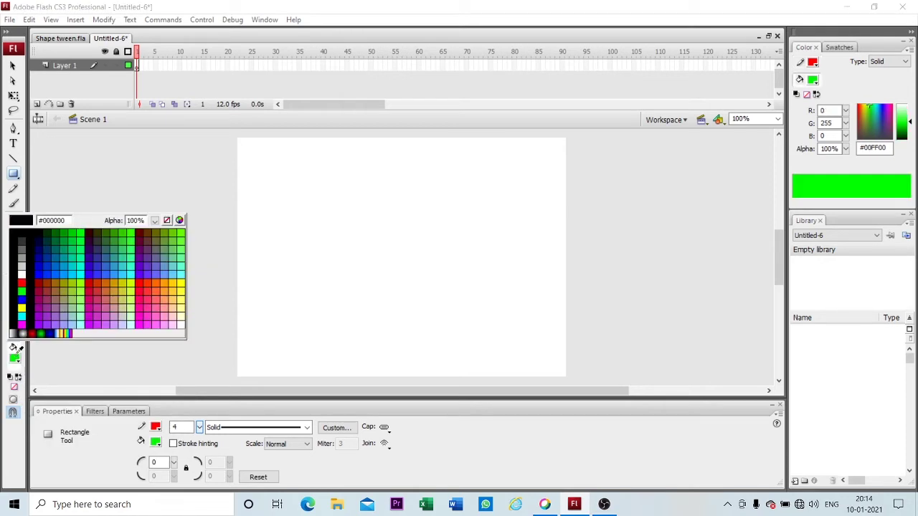
{"action": "left_click", "coordinate": [24, 312]}
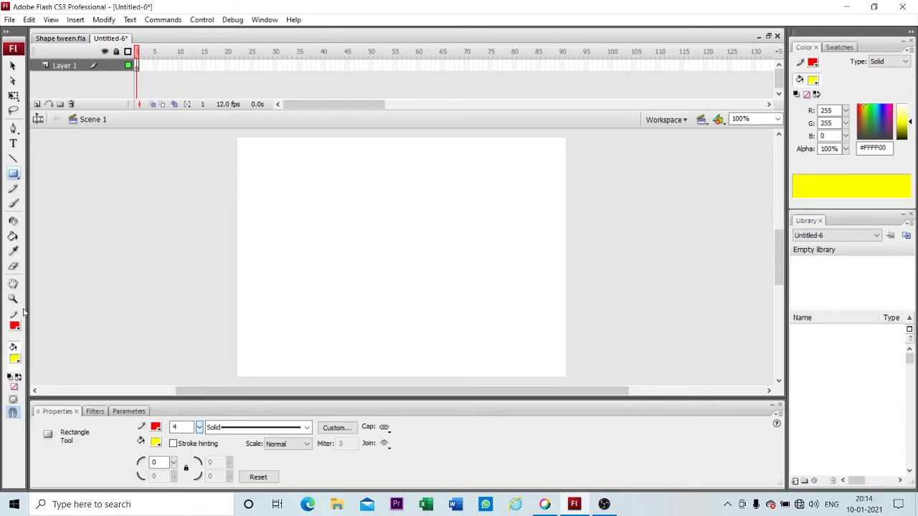
- Set the stroke height to 3.75 and draw a square near the stage's upper-left corner
{"action": "left_click", "coordinate": [199, 428]}
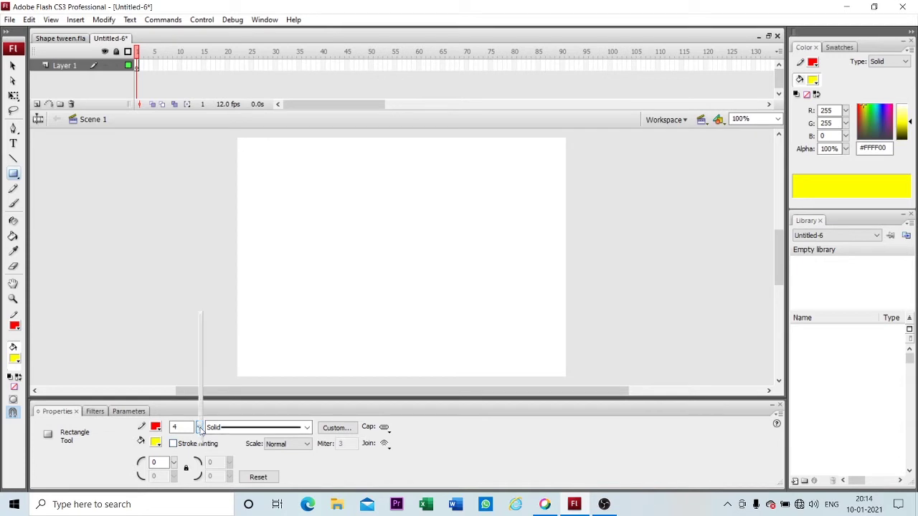
{"action": "left_click_drag", "start_coordinate": [202, 428], "coordinate": [202, 429]}
{"action": "left_click_drag", "start_coordinate": [249, 152], "coordinate": [318, 221]}
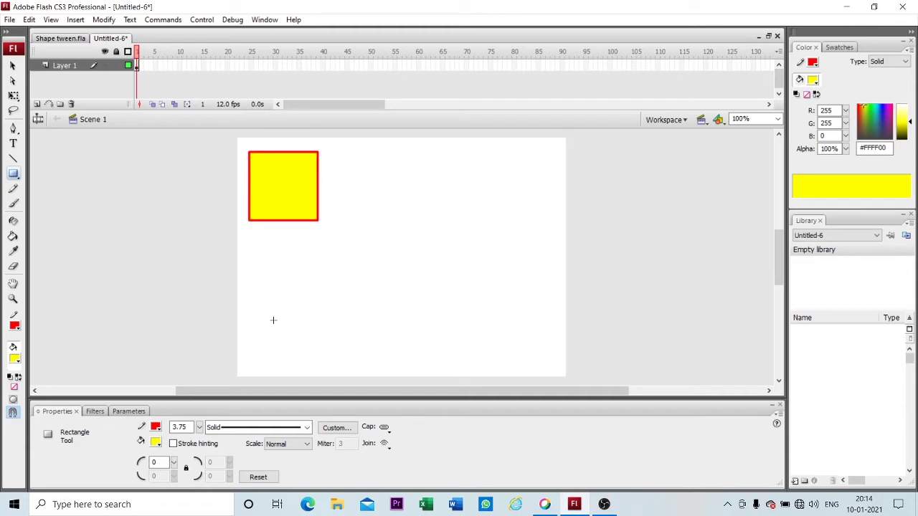
- Insert a keyframe at frame 50 of Layer 1 and delete the square from that keyframe
{"action": "left_click", "coordinate": [138, 65]}
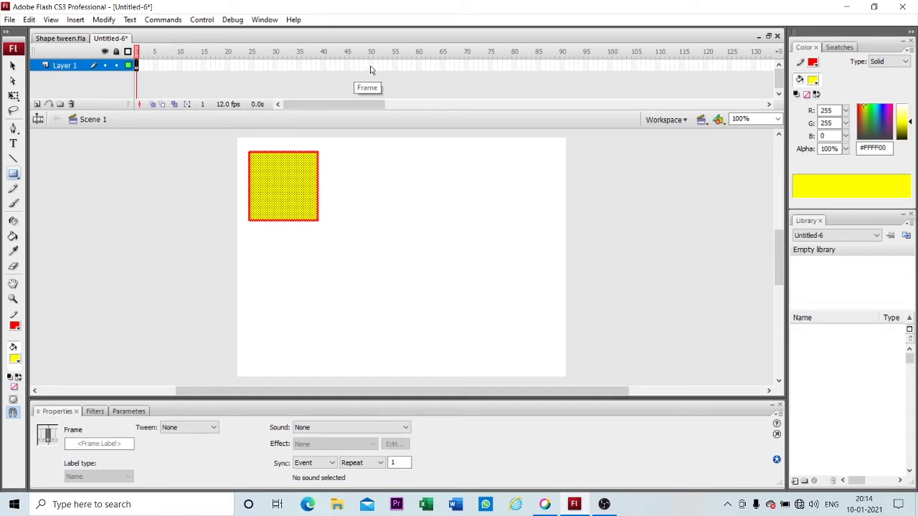
{"action": "left_click", "coordinate": [371, 66]}
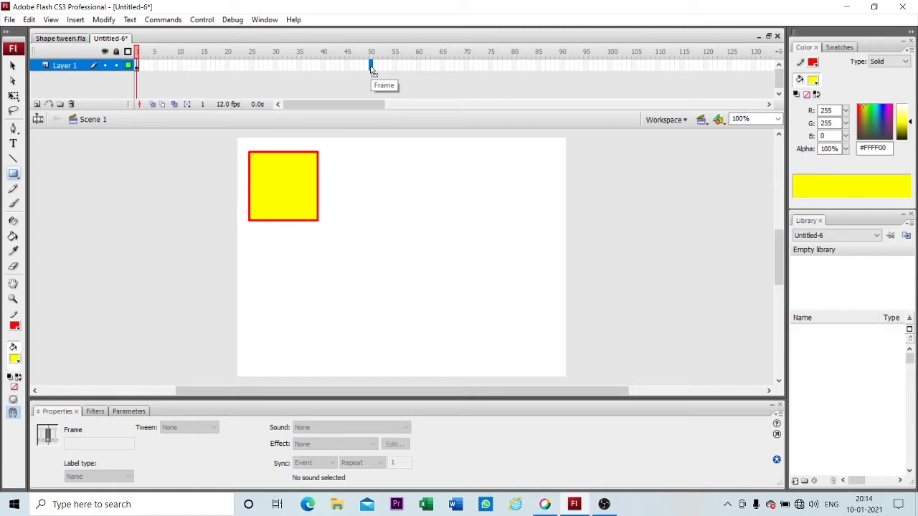
{"action": "right_click", "coordinate": [372, 67]}
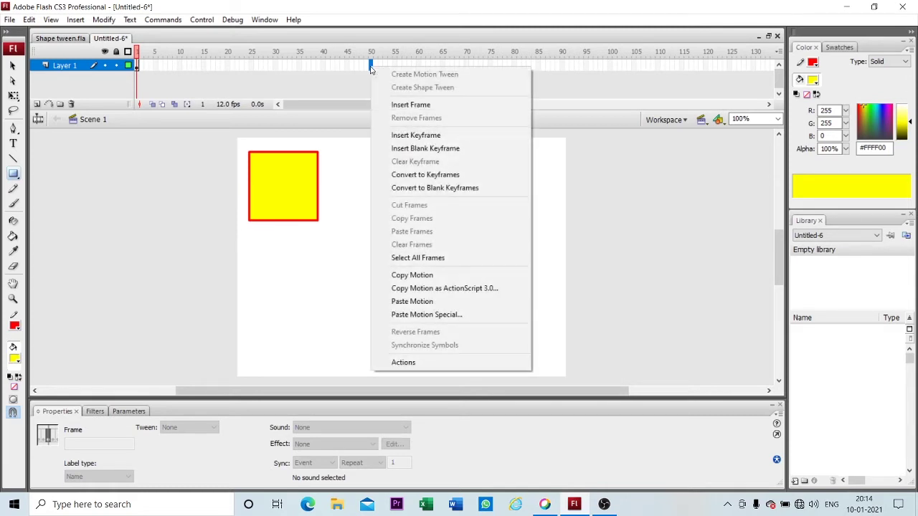
{"action": "left_click", "coordinate": [407, 135]}
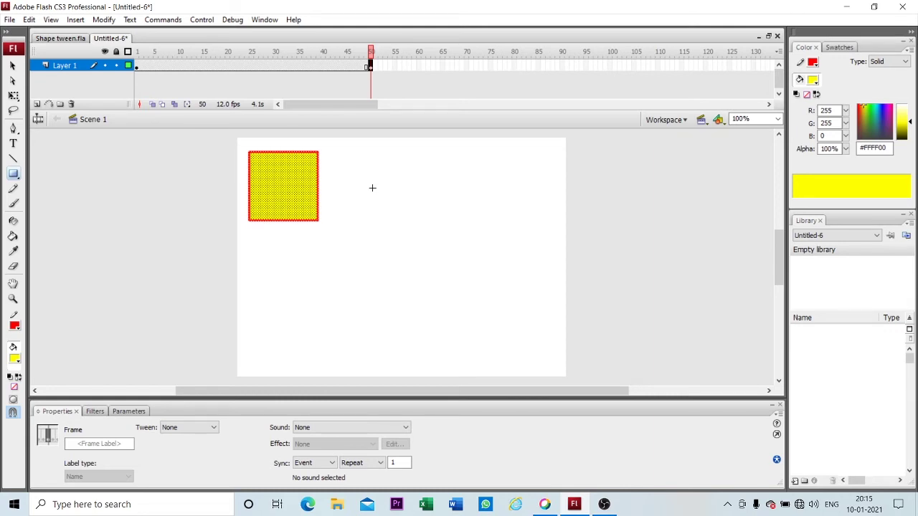
{"action": "key", "text": "Delete"}
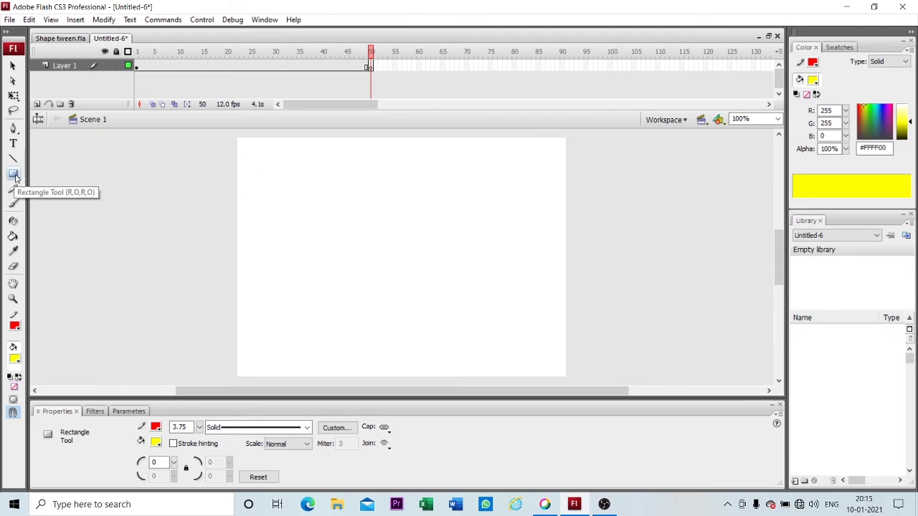
- Draw an oval with a green #00FF00 stroke and magenta #FF00FF fill near the stage's lower-right corner at frame 50
{"action": "key", "text": "o"}
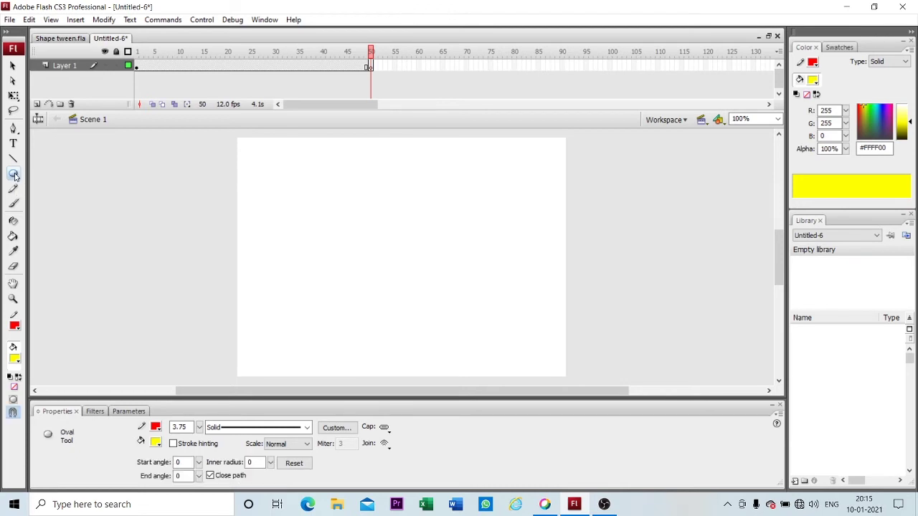
{"action": "left_click", "coordinate": [16, 326]}
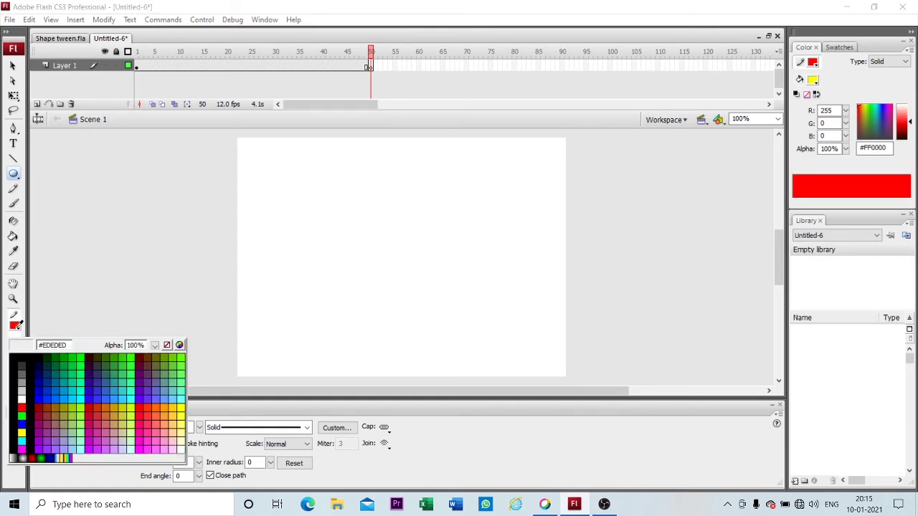
{"action": "left_click", "coordinate": [24, 414]}
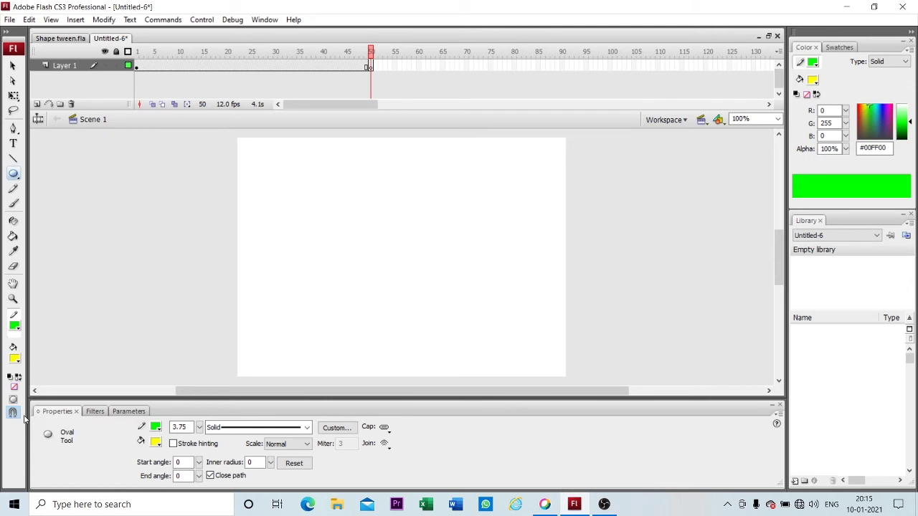
{"action": "left_click", "coordinate": [15, 360]}
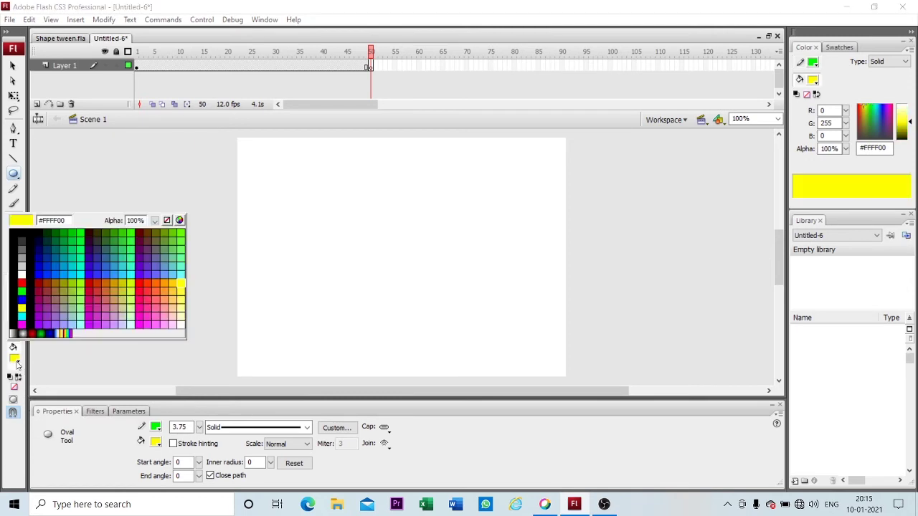
{"action": "left_click", "coordinate": [22, 325]}
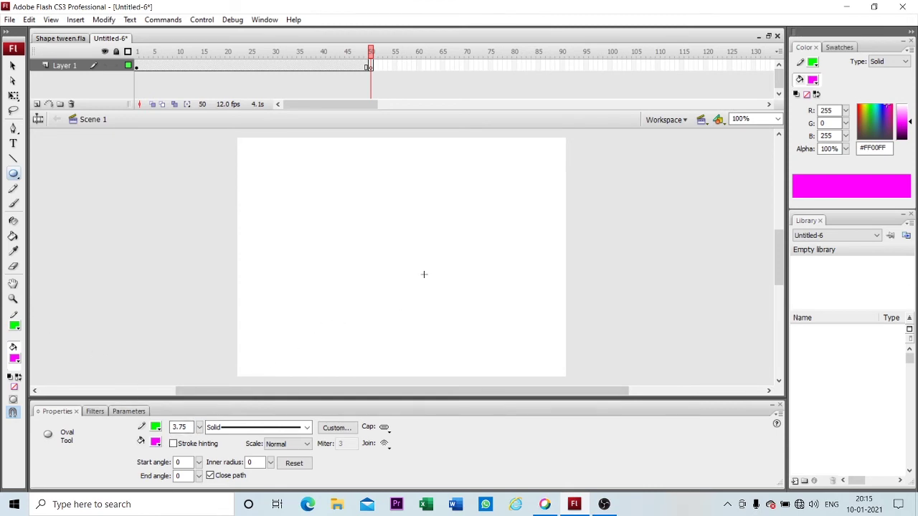
{"action": "left_click_drag", "start_coordinate": [431, 289], "coordinate": [518, 368]}
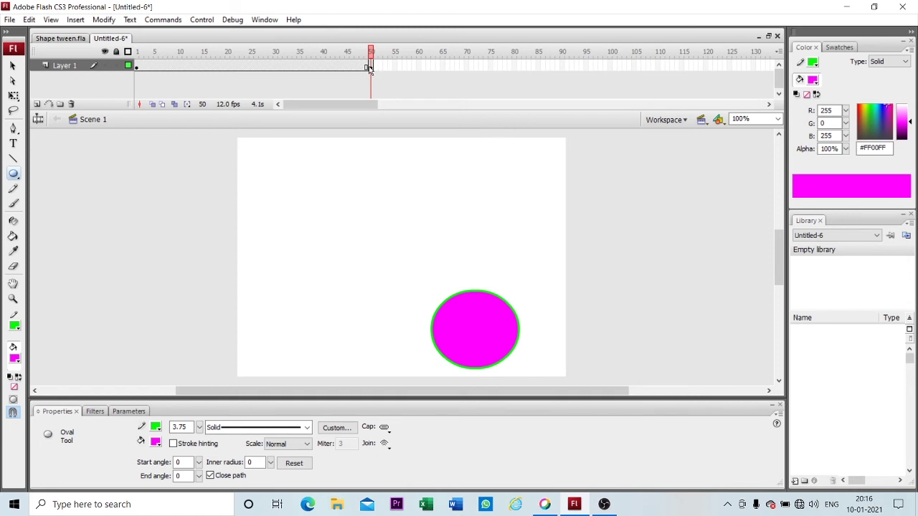
- Create a shape tween between the keyframes at frames 1 and 50 of Layer 1, and test the movie
{"action": "left_click", "coordinate": [228, 65]}
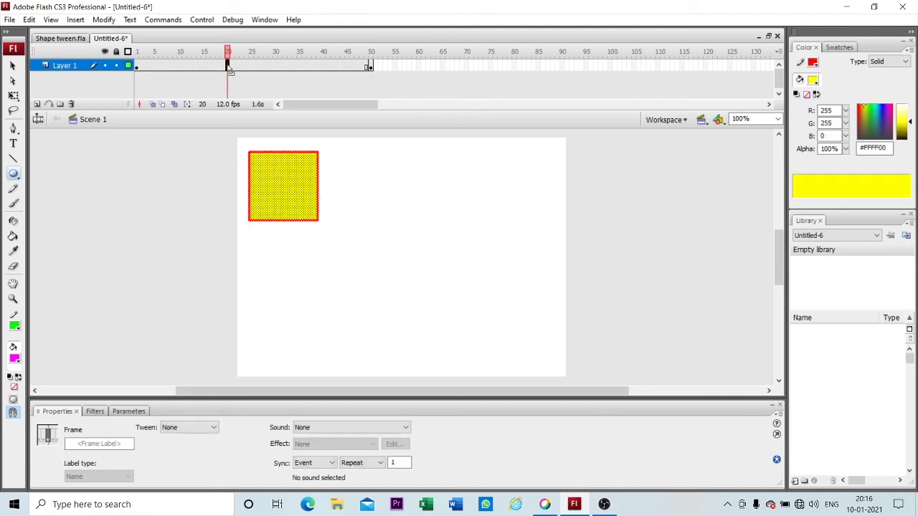
{"action": "right_click", "coordinate": [228, 66]}
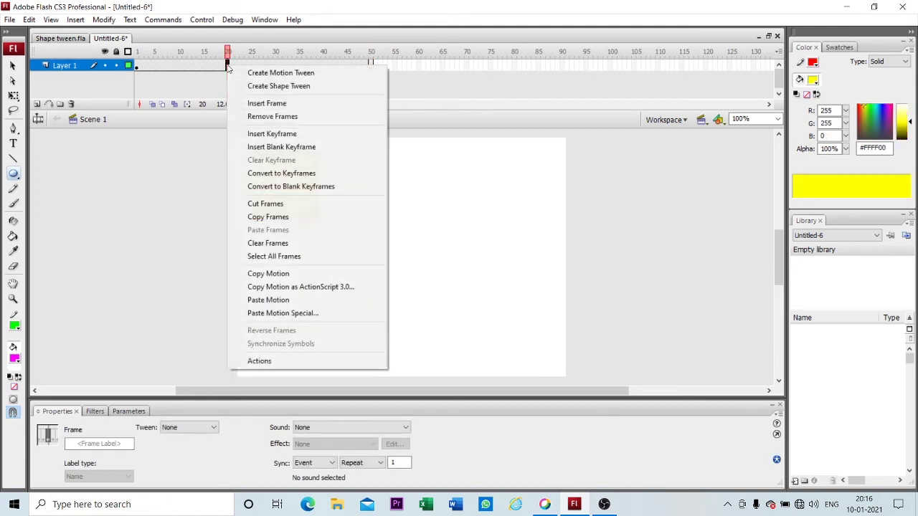
{"action": "left_click", "coordinate": [259, 87]}
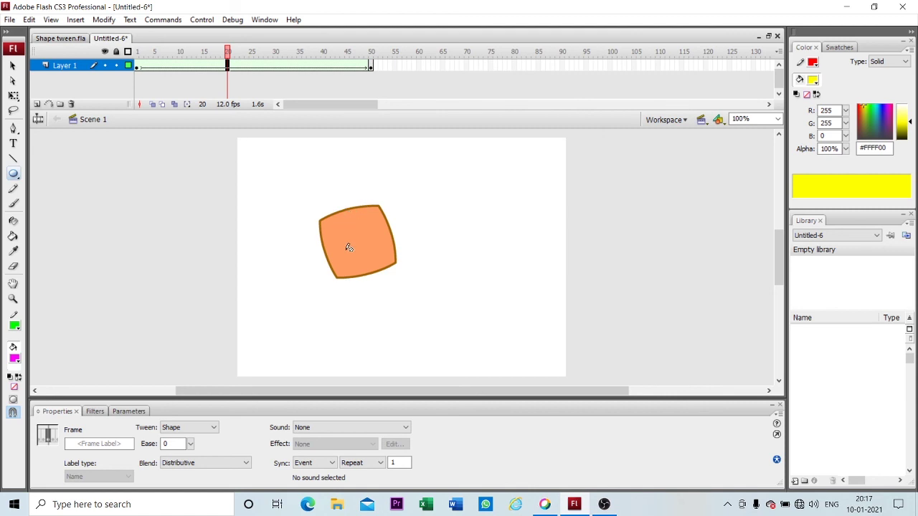
{"action": "left_click", "coordinate": [213, 21]}
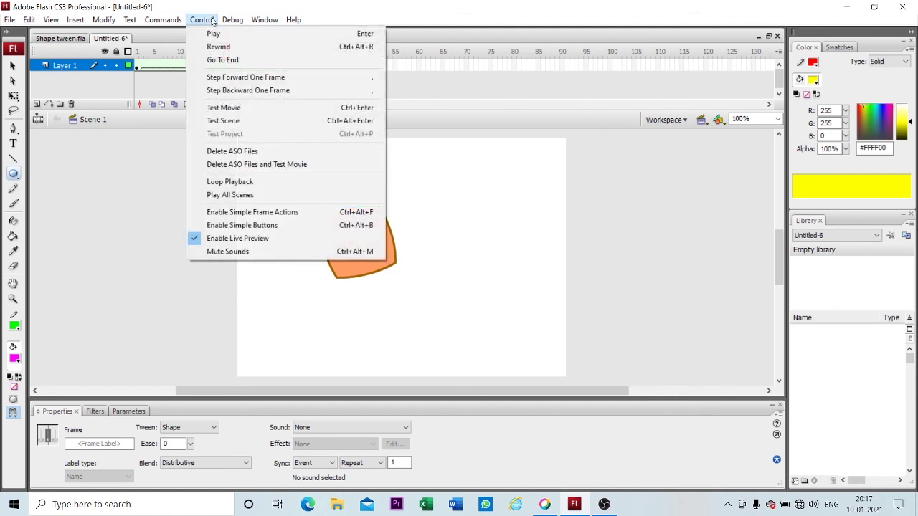
{"action": "left_click", "coordinate": [236, 109]}
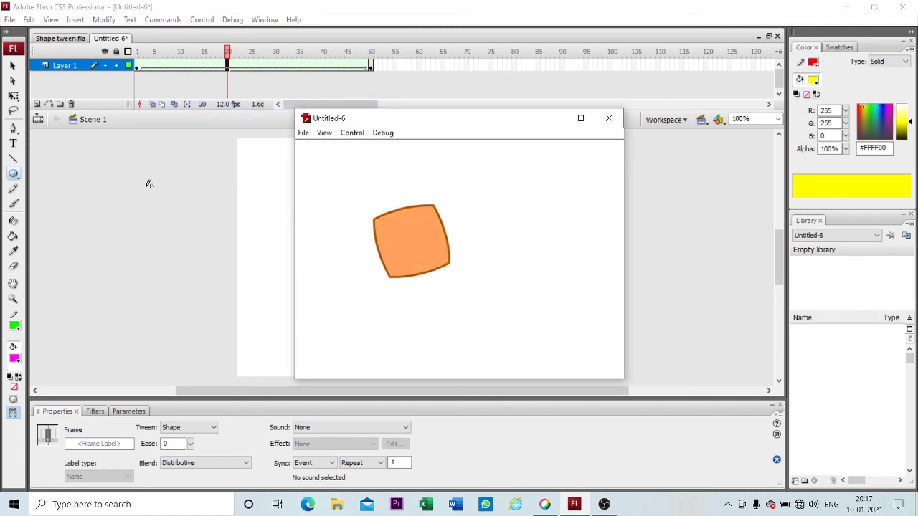